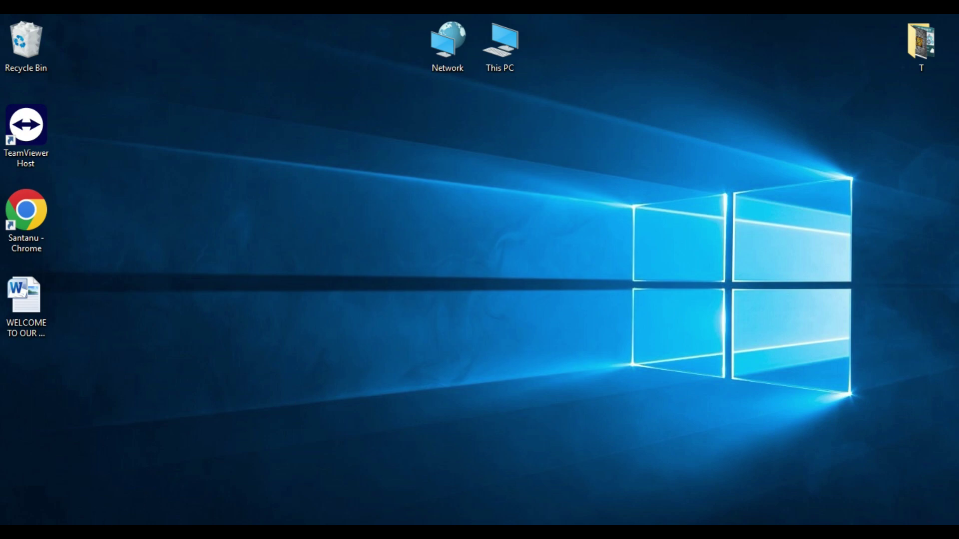
Step: Find Notepad with the Windows search and open a blank document in it
key("super+s")
type("note")
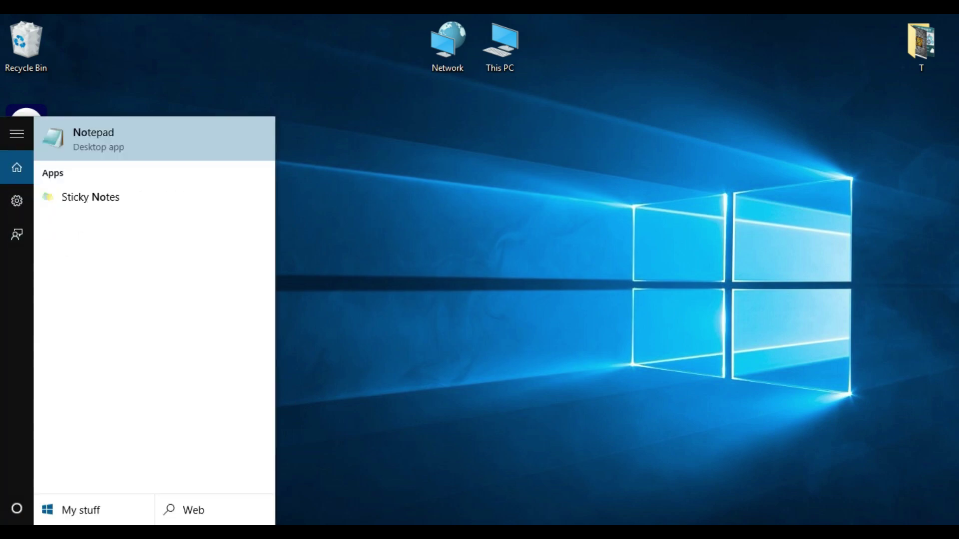
left_click(128, 140)
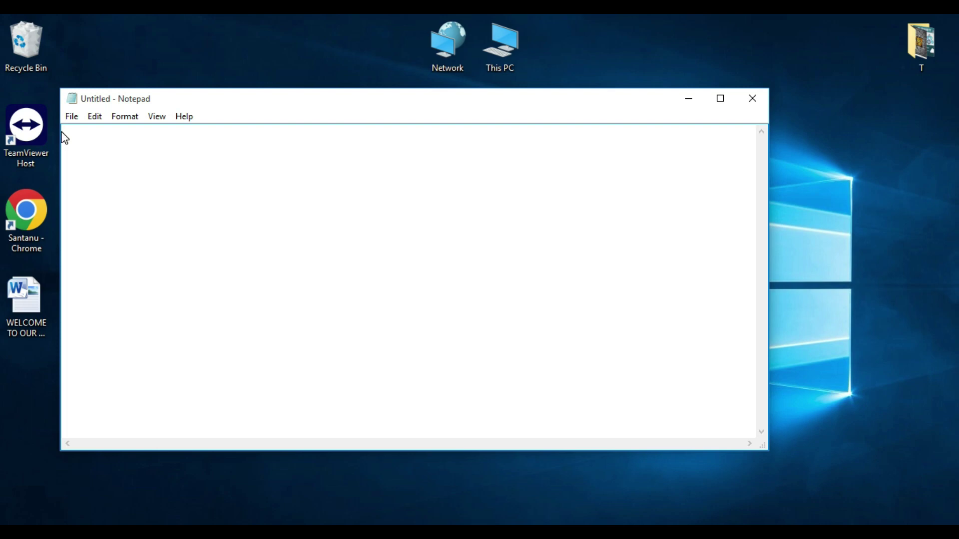
Step: Write a three-line batch script: "echo off", "del /f /s /q %temp% *.*" and "rd /s /q %temp%"
type("echo off")
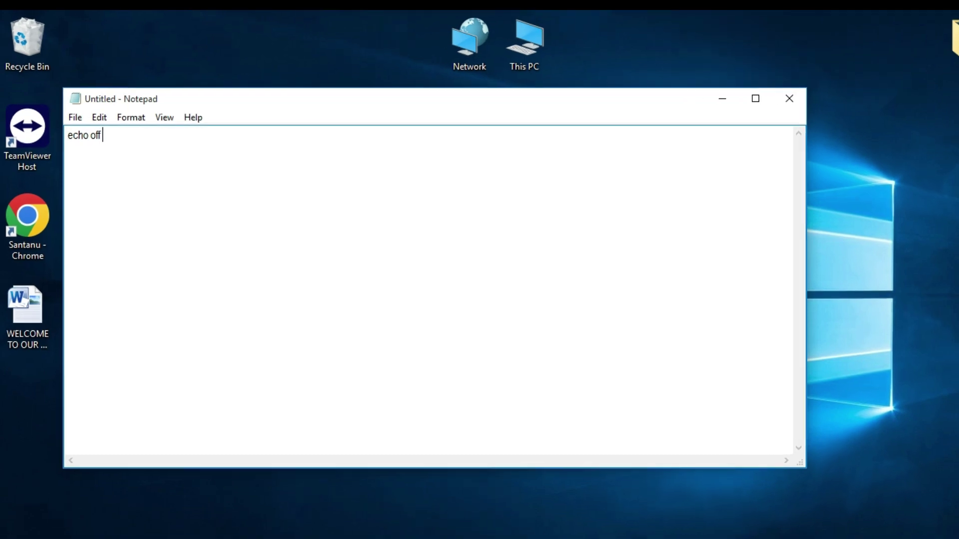
key("Return")
type("del /f /s /q %temp%")
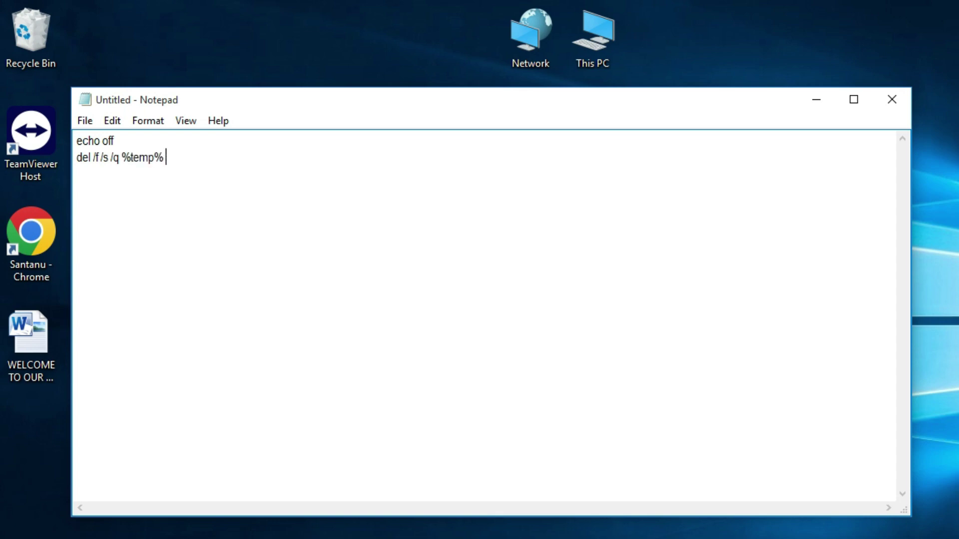
type(" *.*")
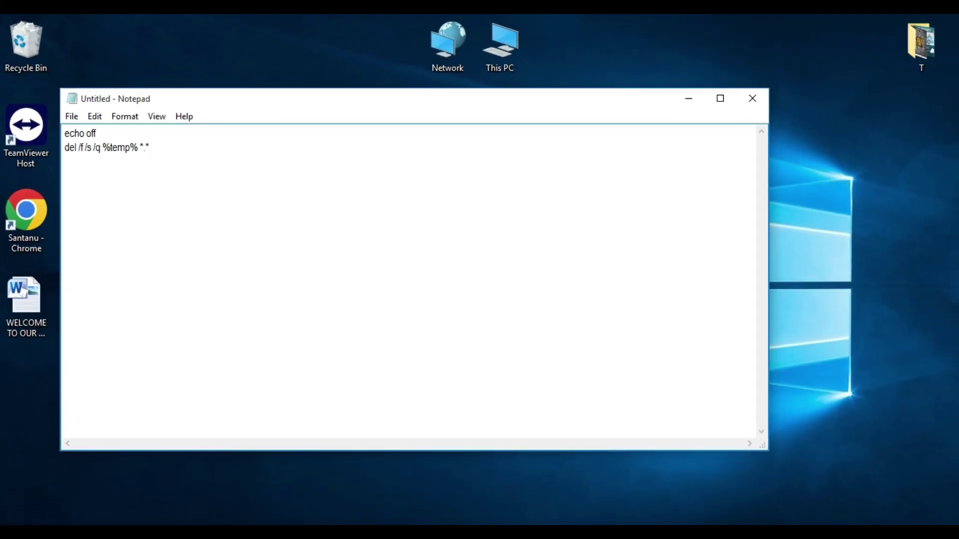
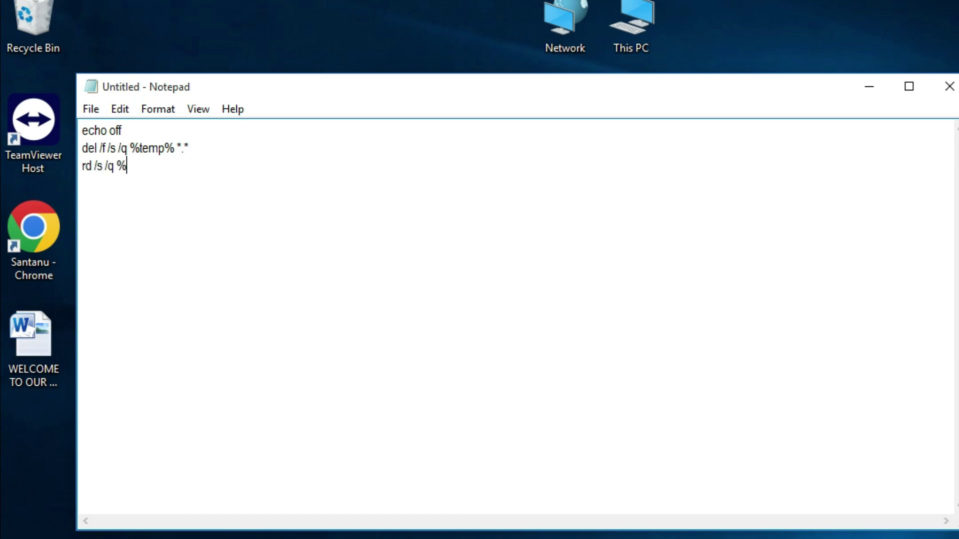
type("temp%")
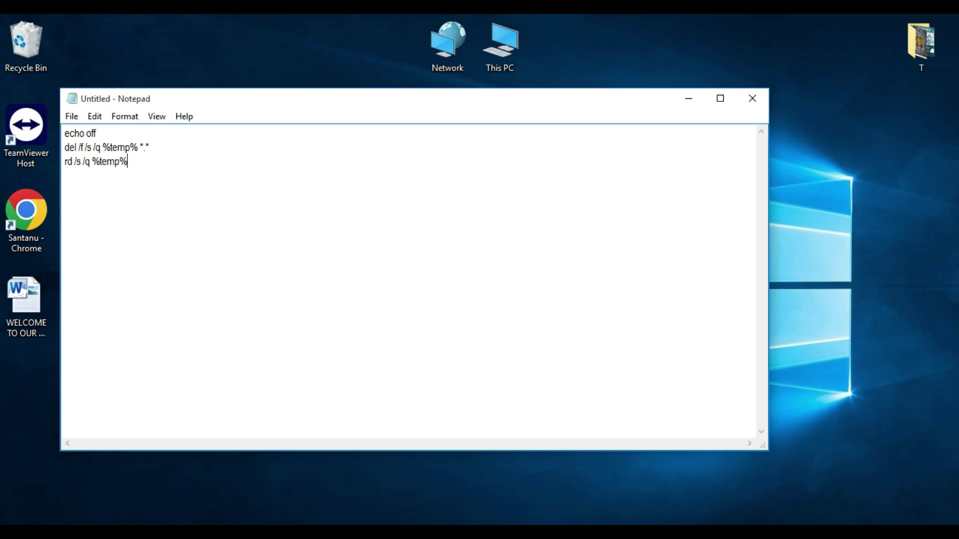
Step: Save the script to the Desktop as "temp cleaner.bat" with file type All Files, and close Notepad
left_click(71, 117)
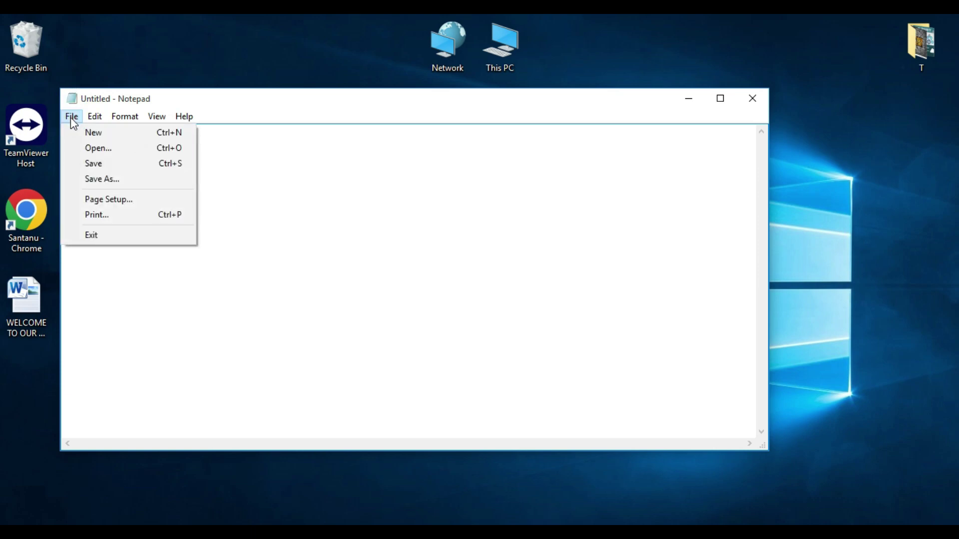
left_click(99, 180)
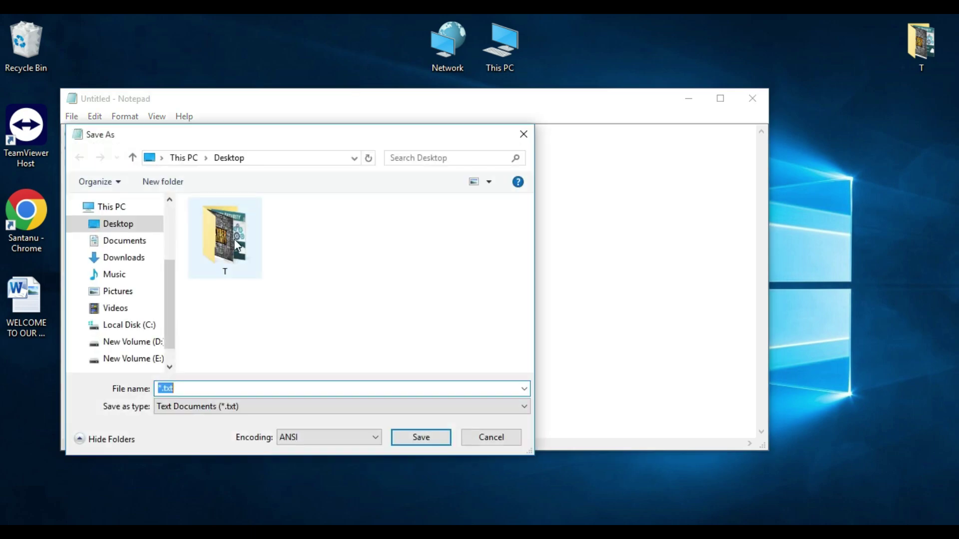
left_click(121, 228)
left_click(176, 388)
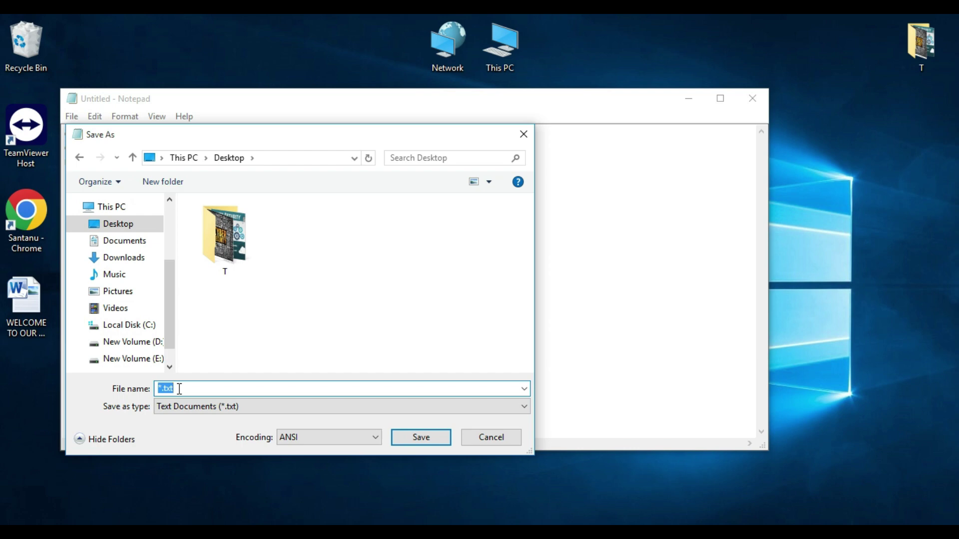
type("temp cleaner.bat")
left_click(244, 406)
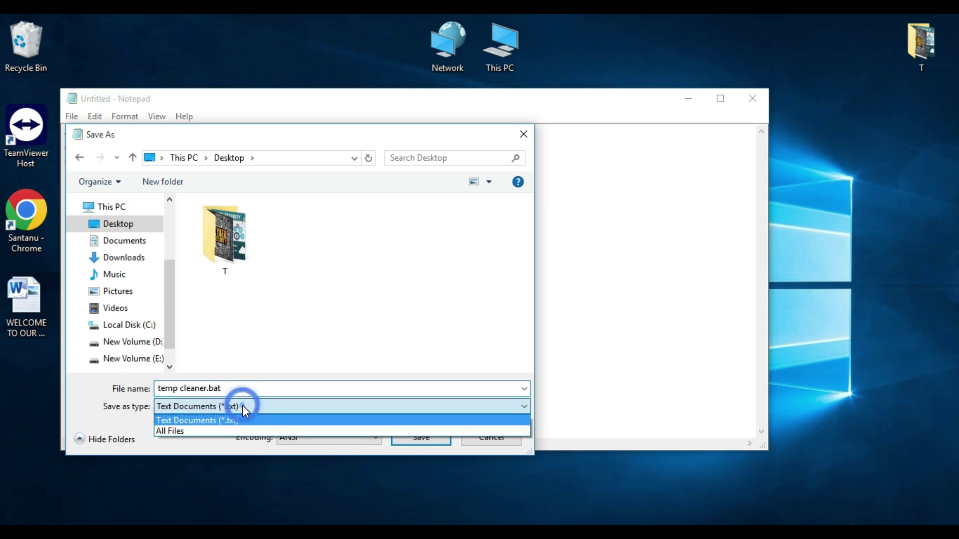
left_click(204, 432)
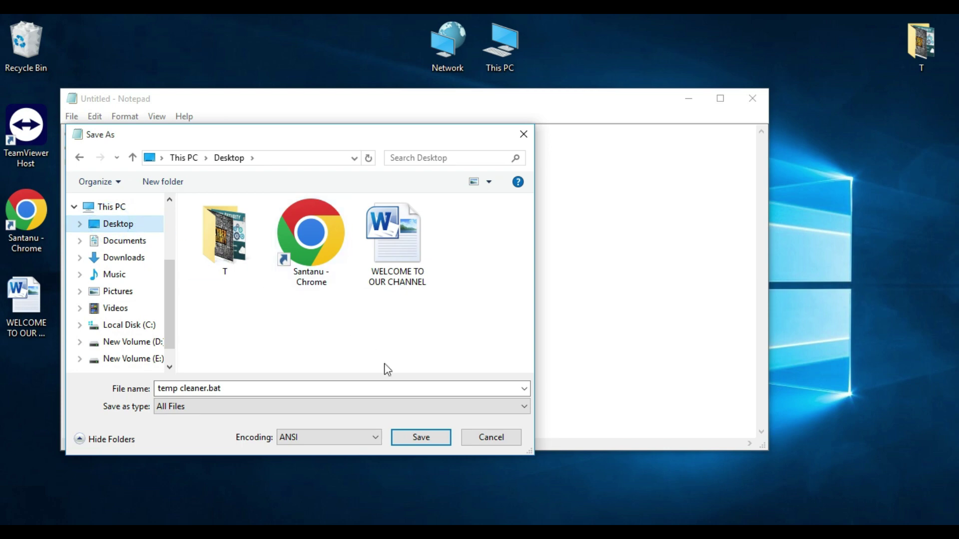
left_click(421, 438)
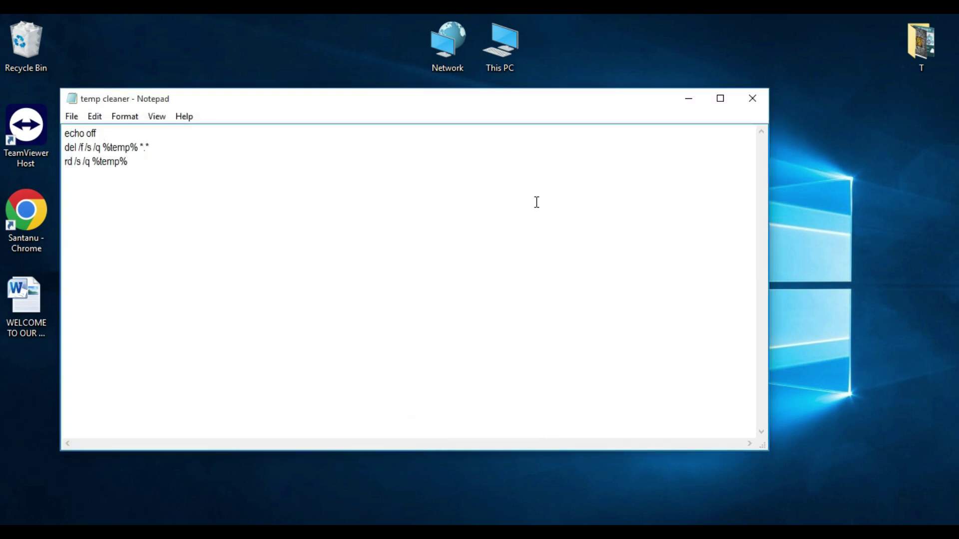
left_click(754, 100)
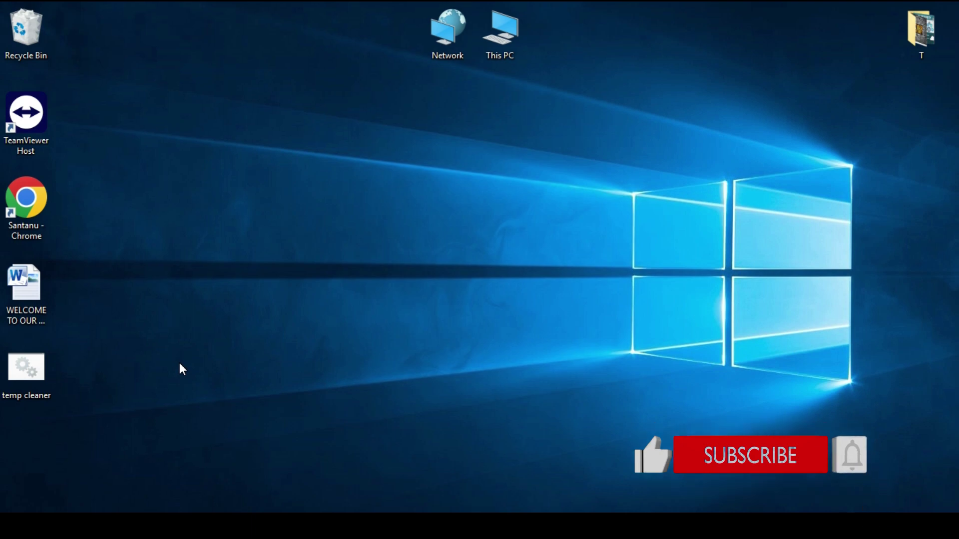
Step: Open the Startup folder with the Run command shell:startup and minimise its window
key("super+r")
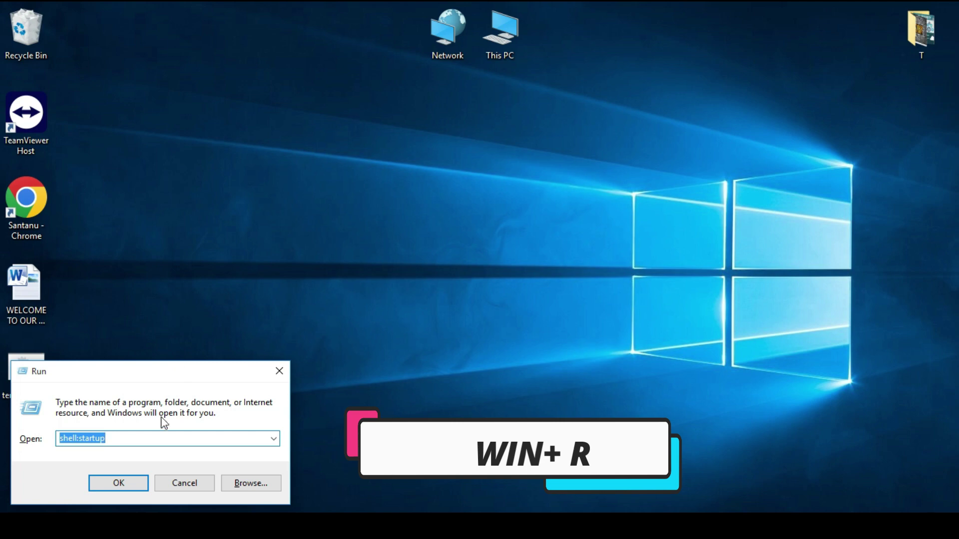
left_click(111, 440)
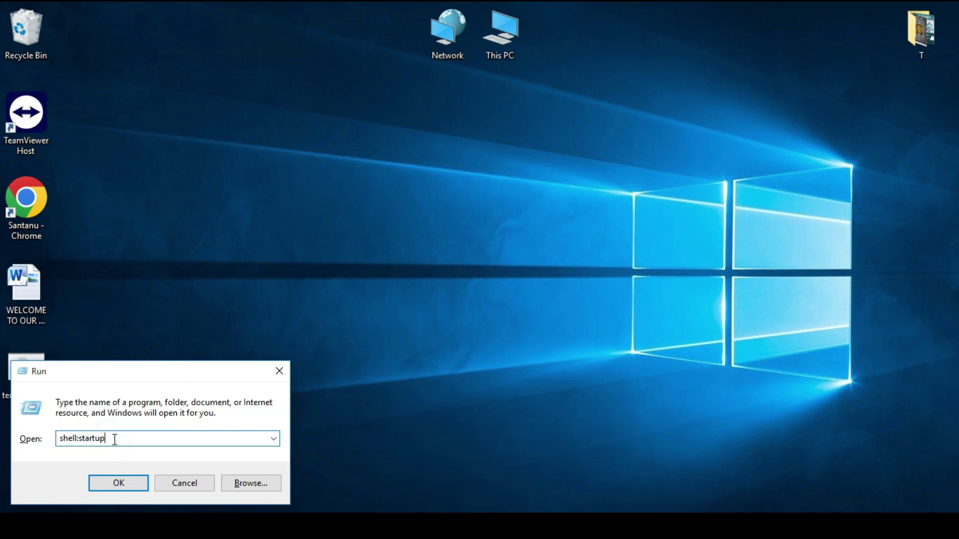
left_click(125, 481)
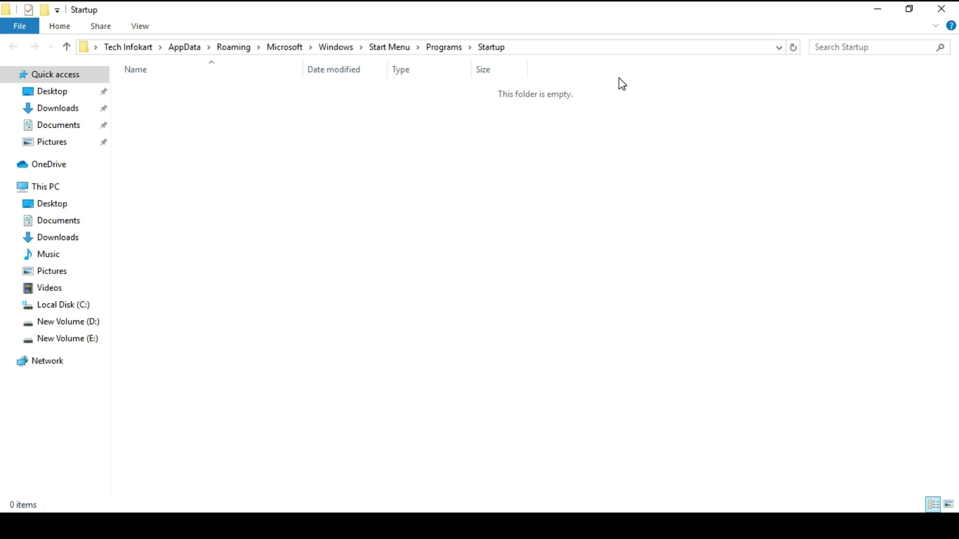
left_click(875, 15)
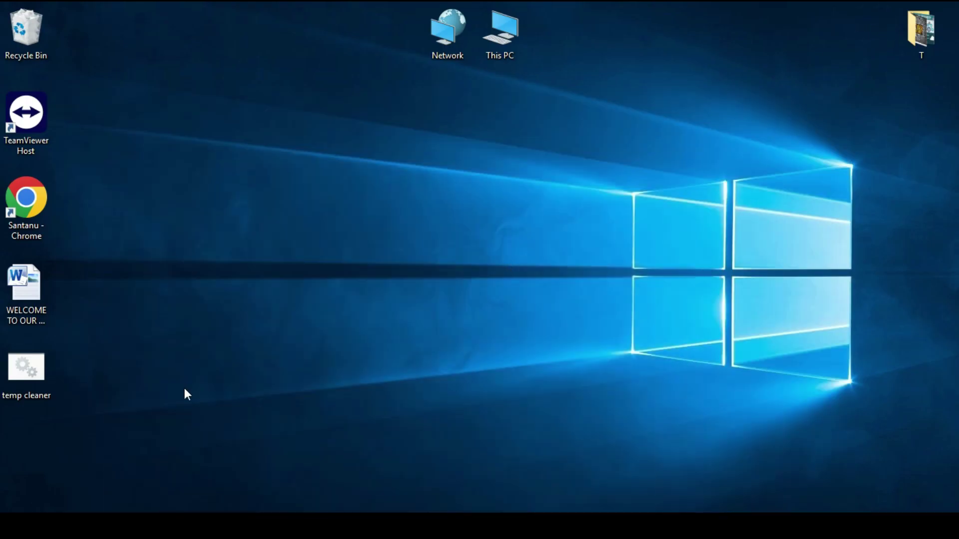
Step: Copy the temp cleaner batch file from the desktop into the Startup folder and minimise the folder window
left_click(29, 369)
right_click(29, 370)
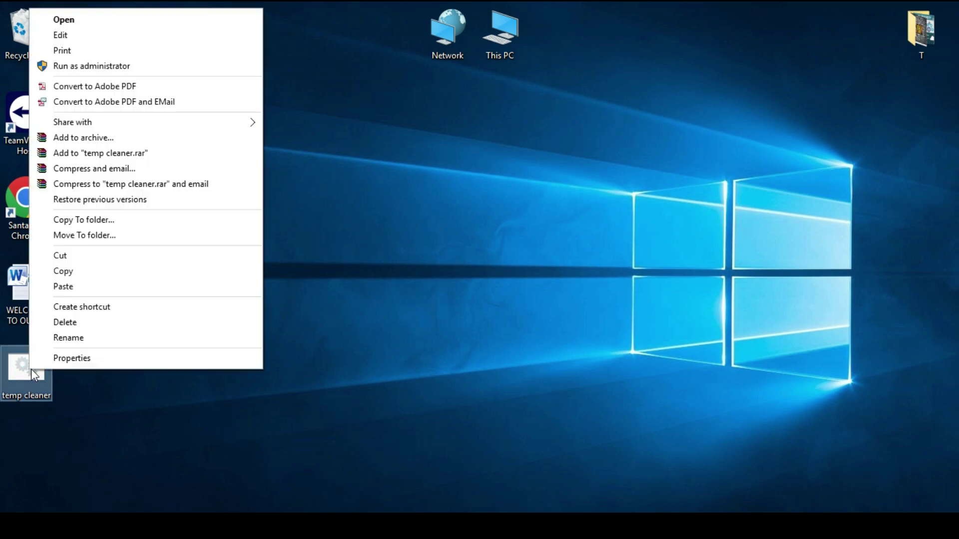
left_click(80, 272)
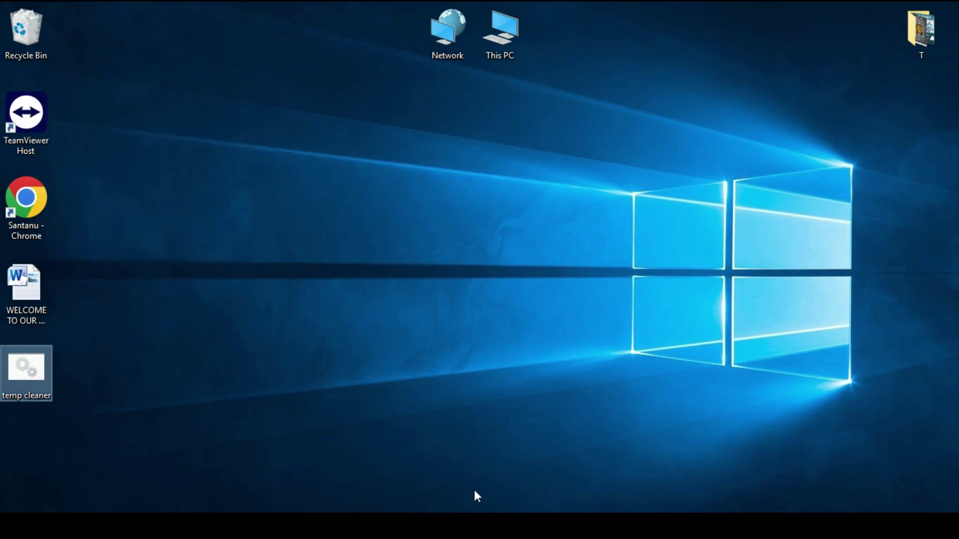
mouse_move(359, 526)
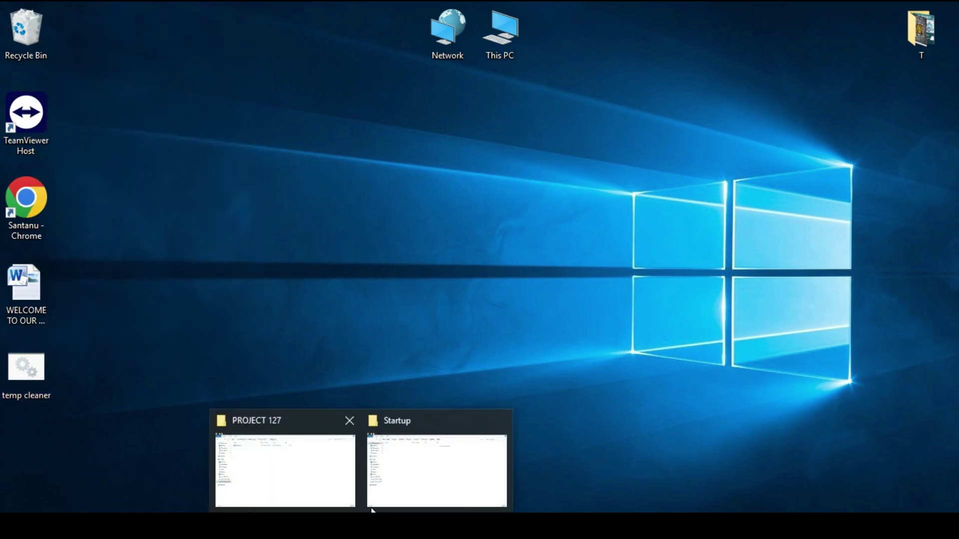
left_click(397, 485)
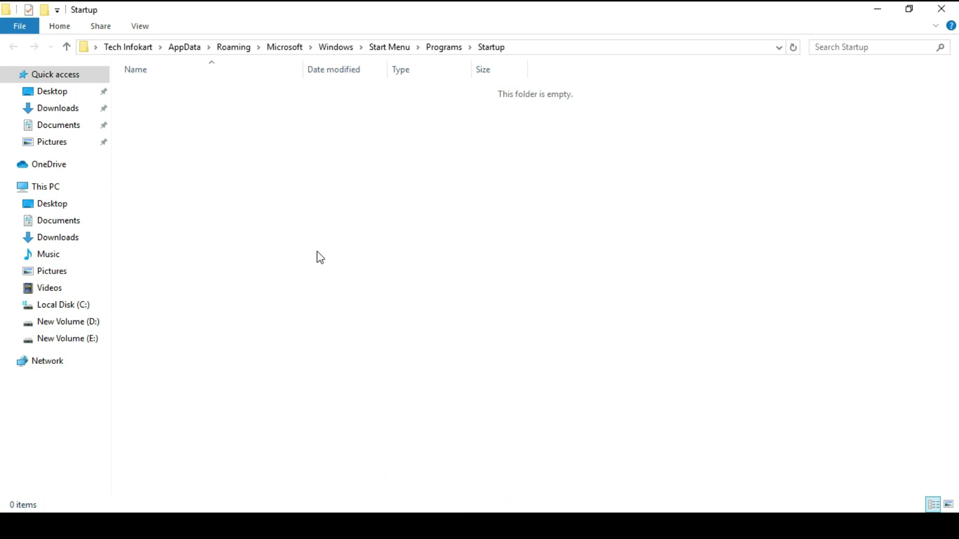
right_click(266, 175)
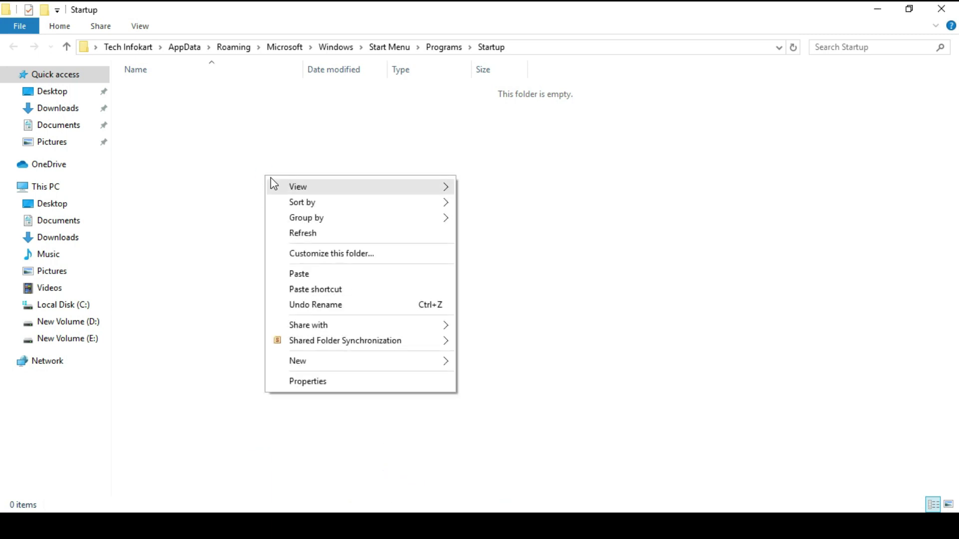
left_click(305, 274)
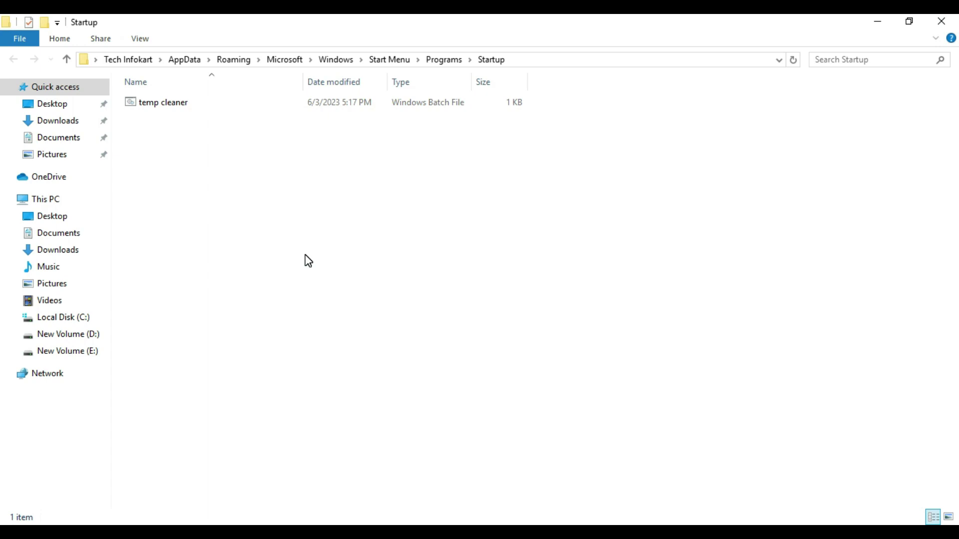
left_click(878, 22)
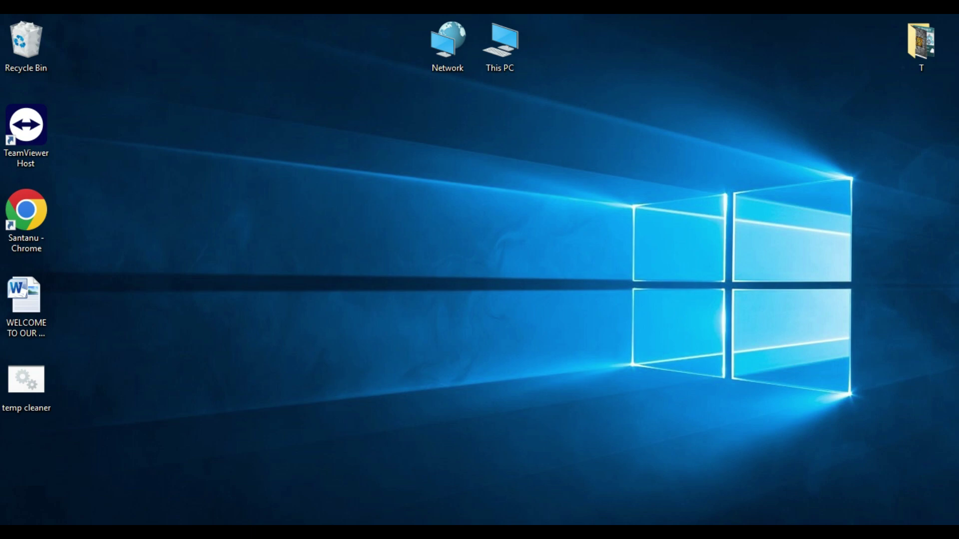
Step: Open the %temp% folder to examine its files, and close both the Temp and Startup folder windows
key("super+s")
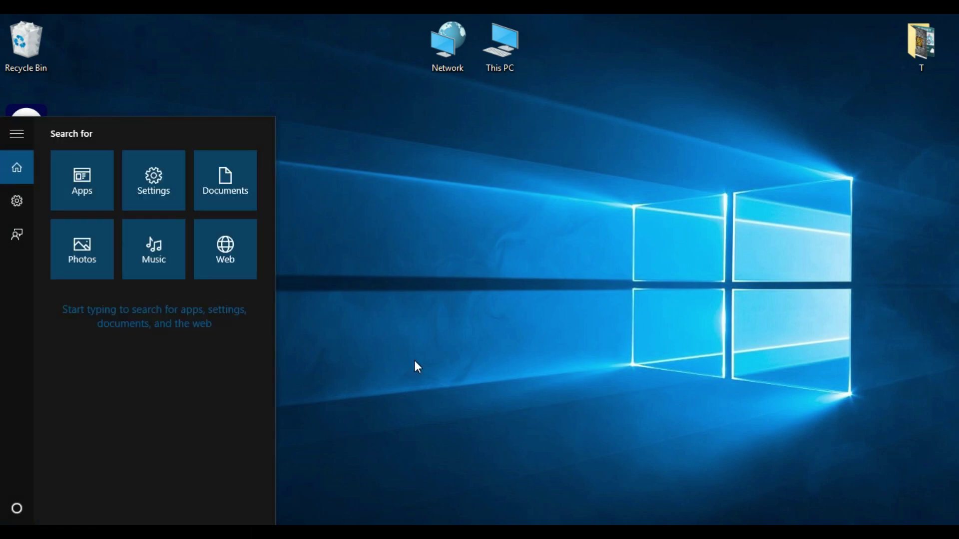
type("%temp%")
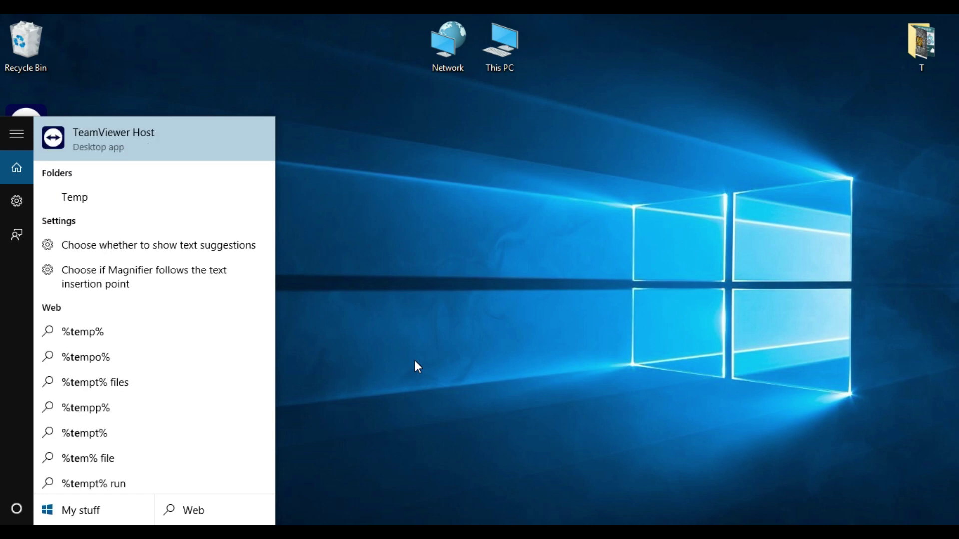
key("Return")
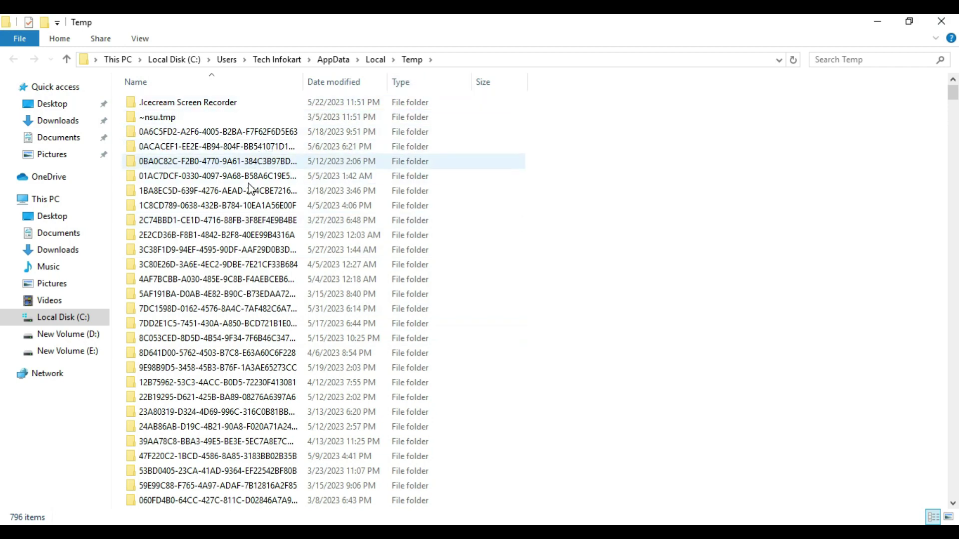
scroll(253, 223, "down", 20)
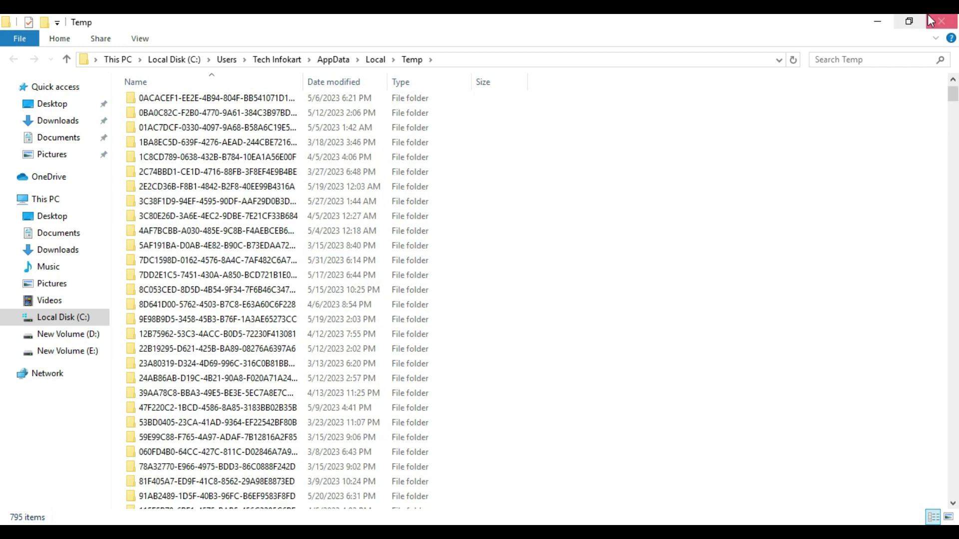
left_click(941, 21)
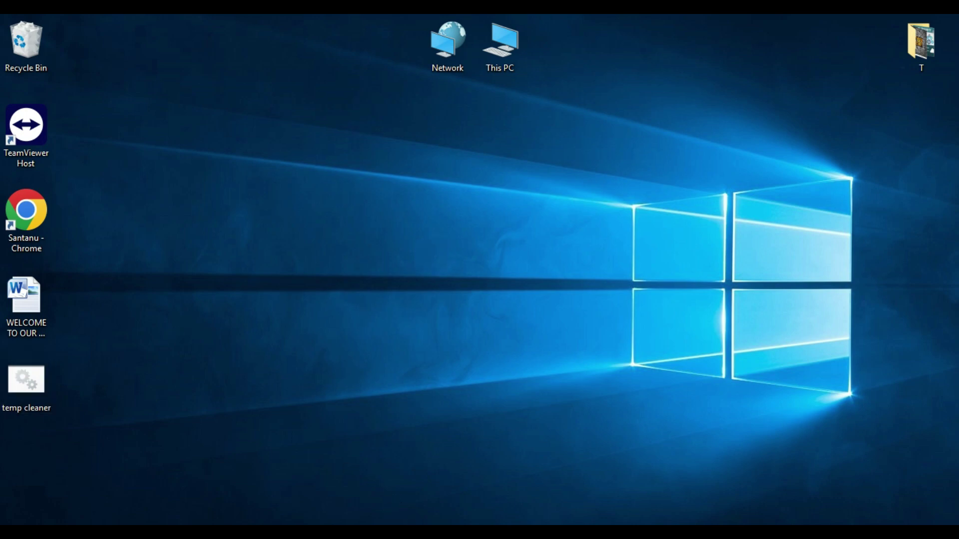
left_click(437, 463)
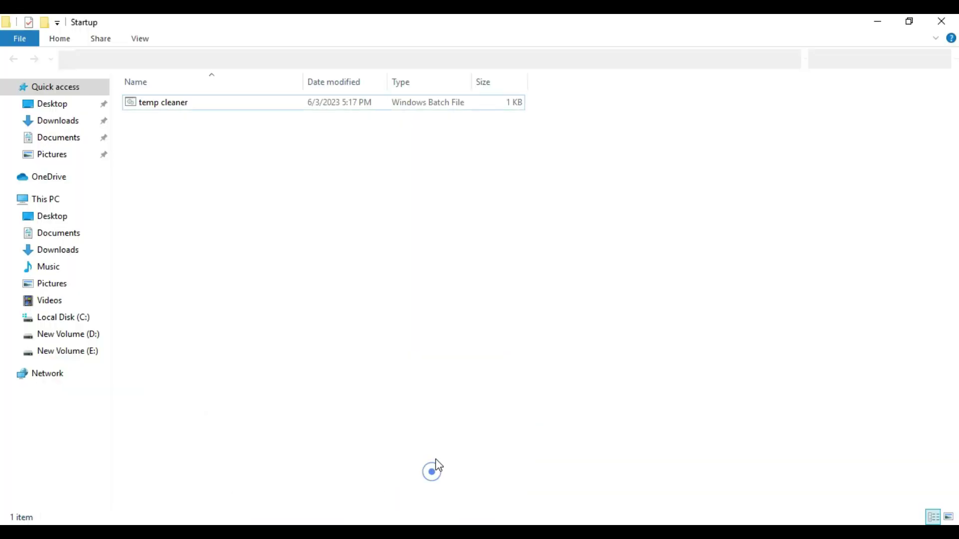
left_click(941, 21)
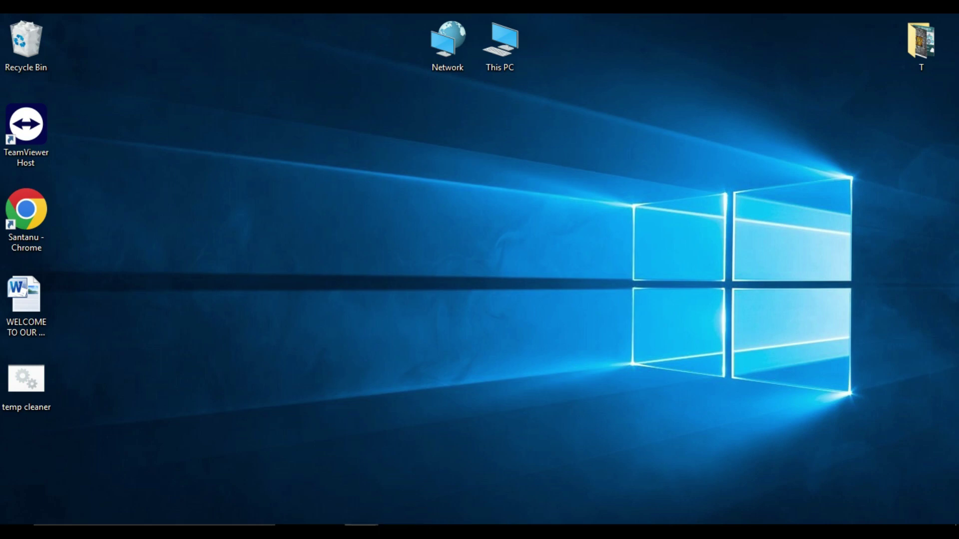
Step: Open the Temp folder under Wondershare Filmora and examine its contents
left_click(387, 505)
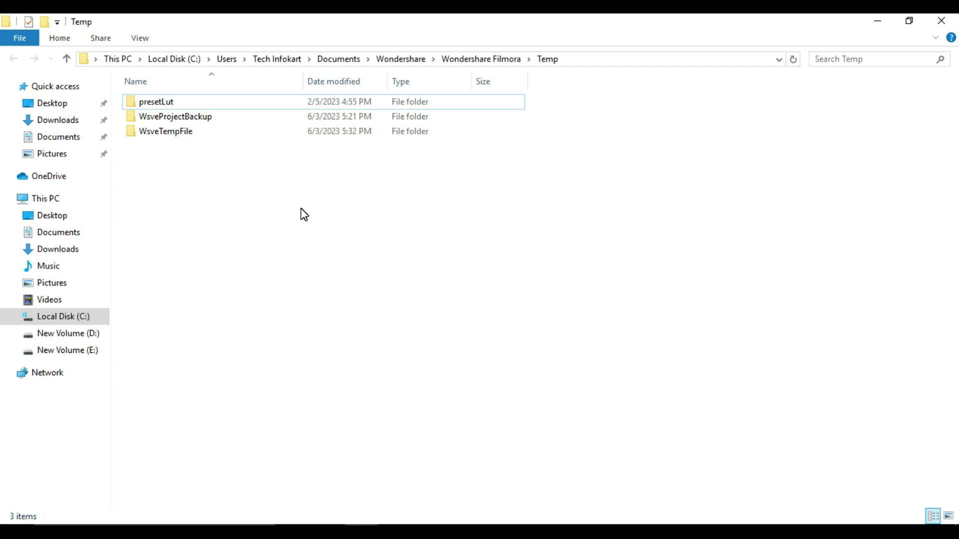
left_click_drag(327, 154, 250, 201)
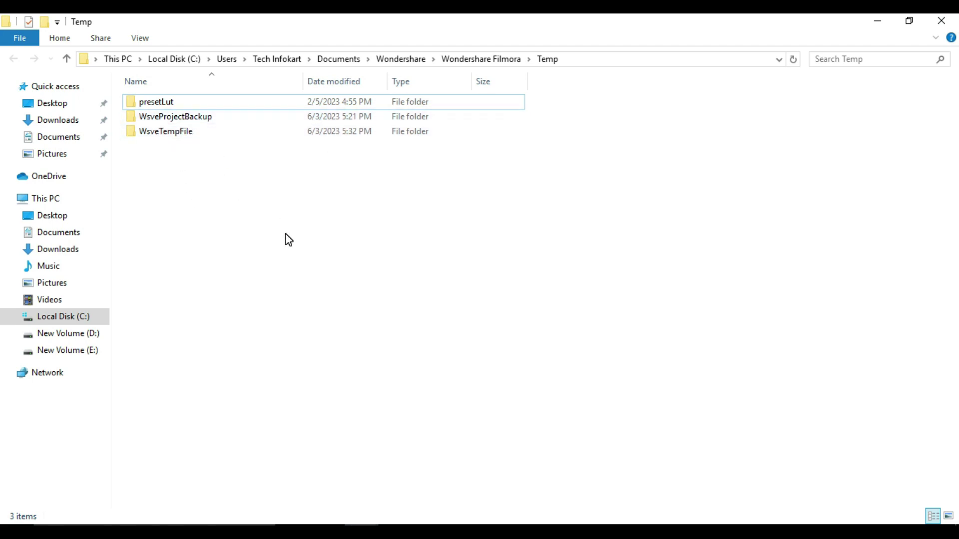